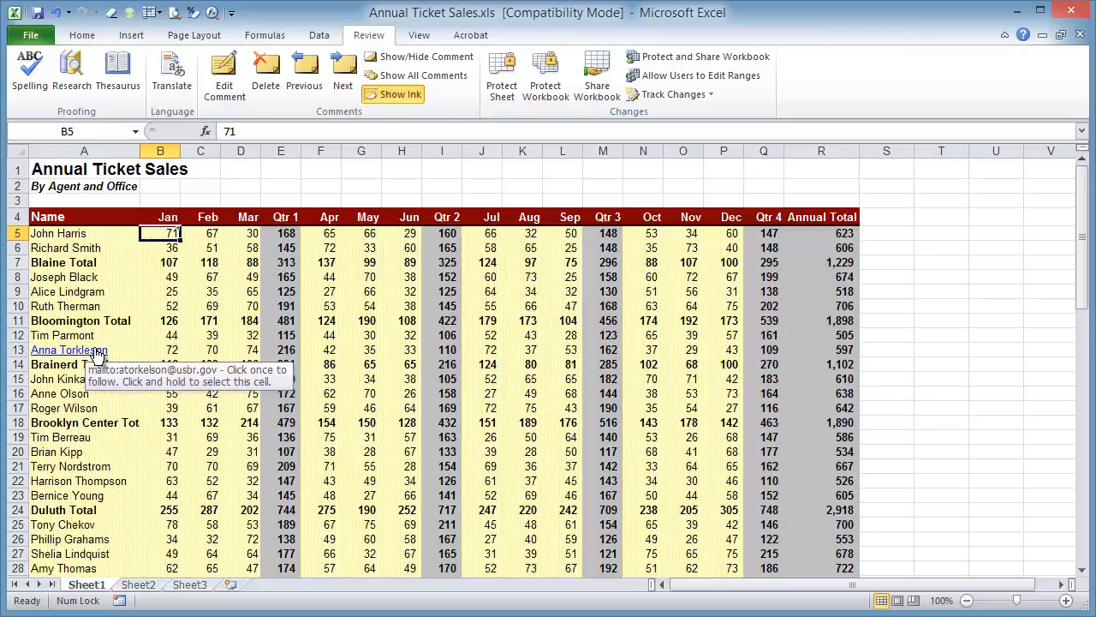
Examine the conversion range and size options offered for saving the workbook as an Adobe PDF.
left_click(160, 302)
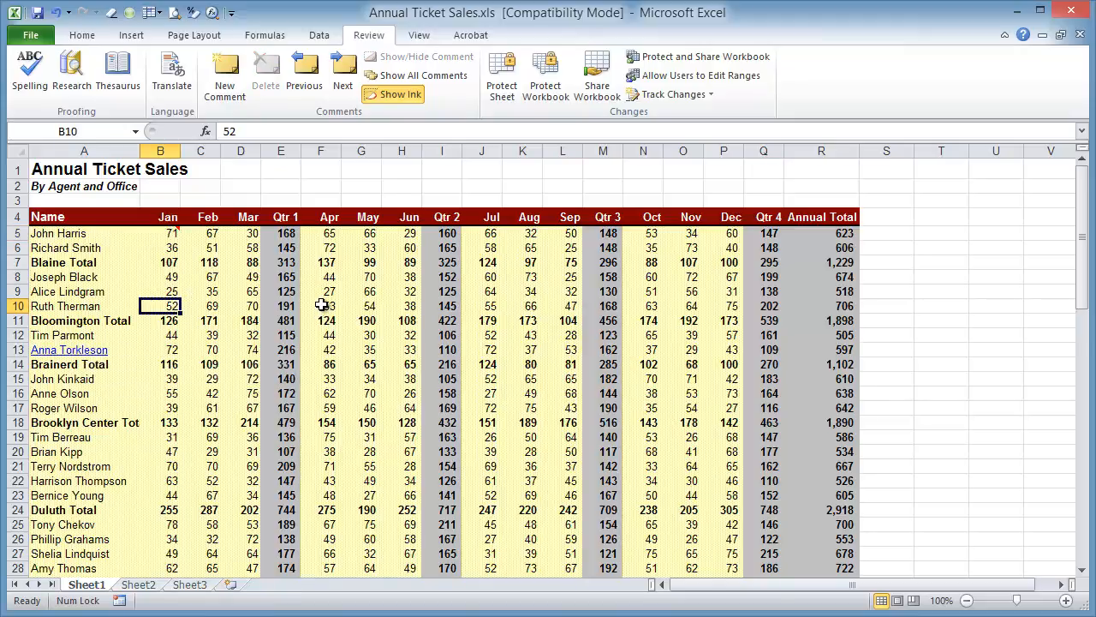
left_click(30, 36)
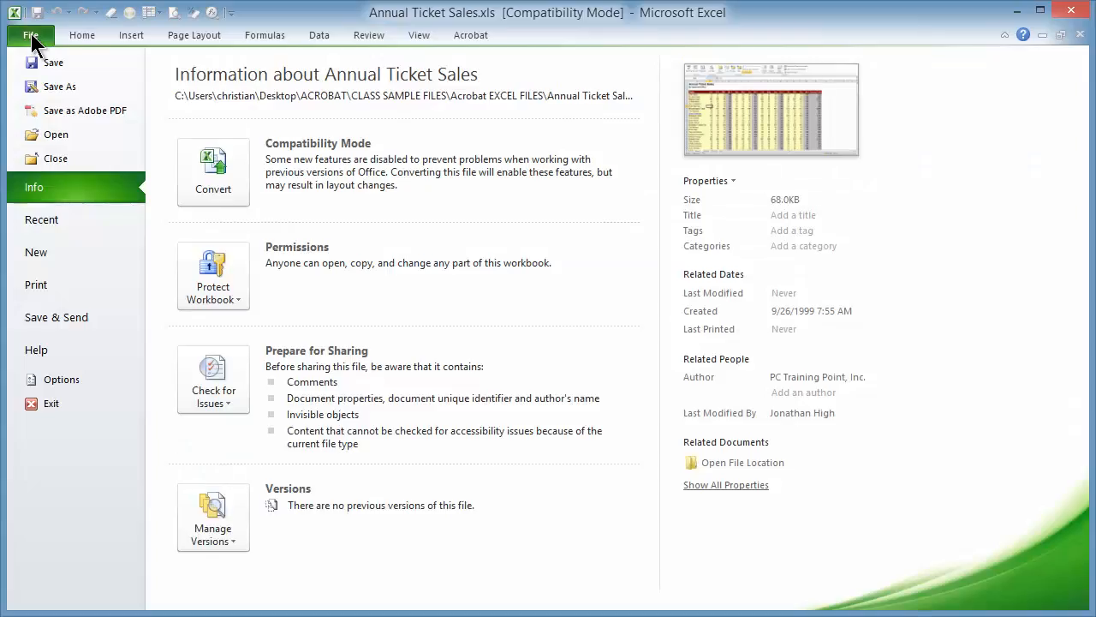
left_click(76, 119)
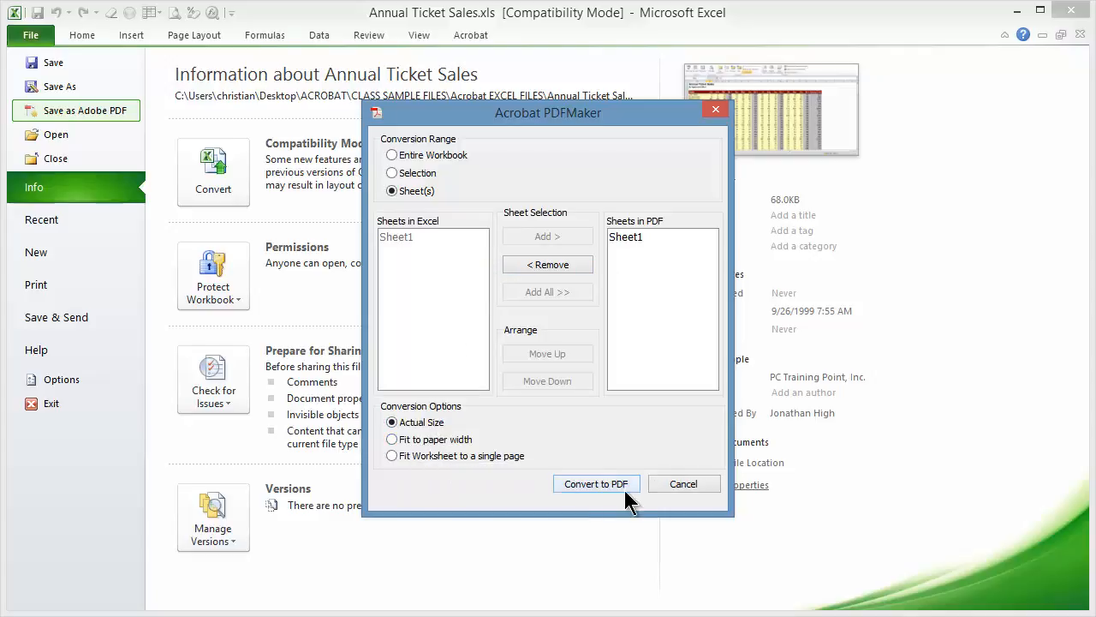
left_click(684, 485)
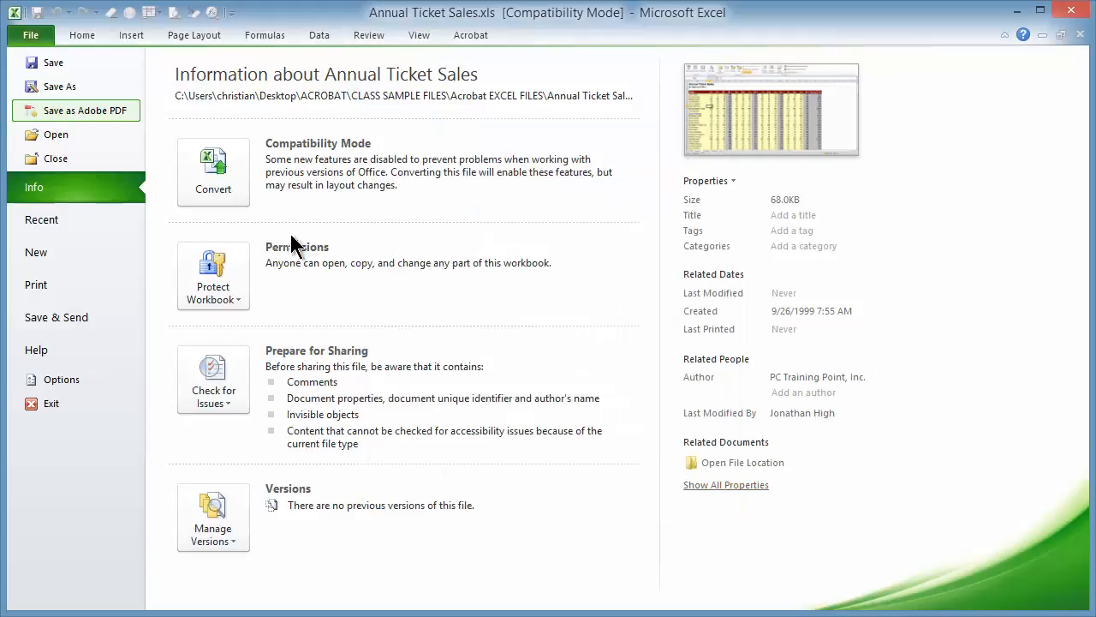
left_click(32, 36)
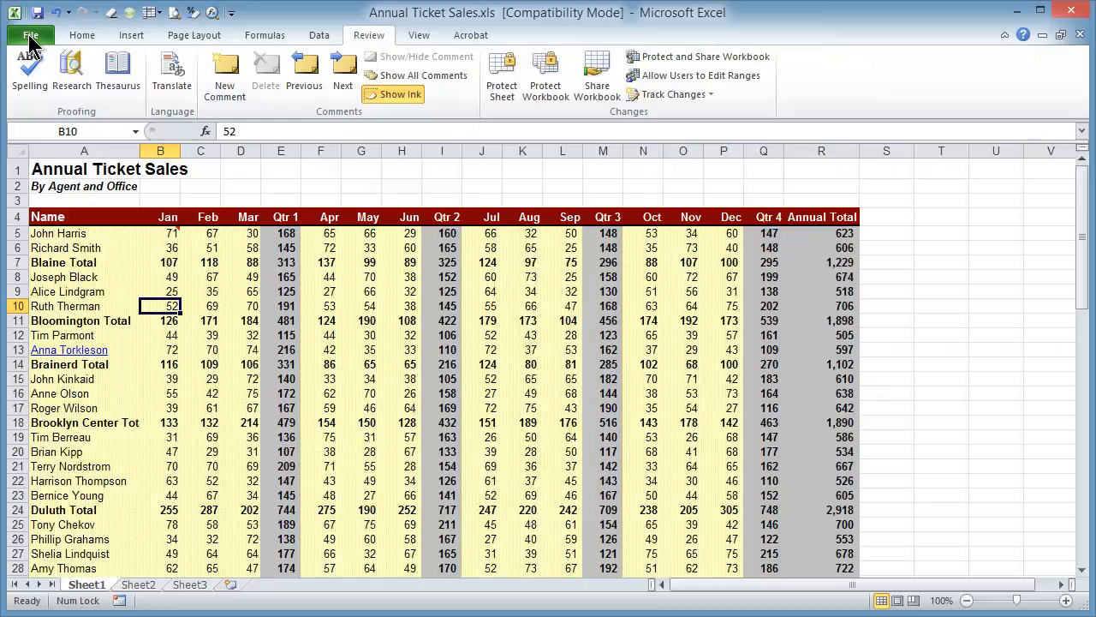
Examine Excel's own PDF export options, trying Selection, Entire workbook and Active sheet(s) as the published content, and cancel the export.
left_click(29, 38)
key("Escape")
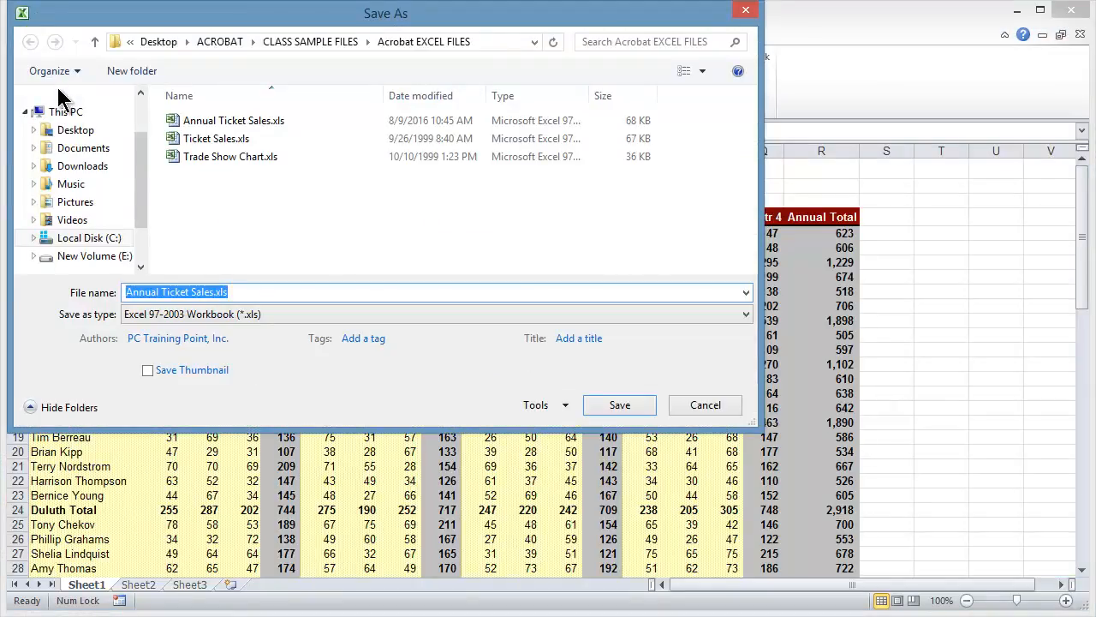
left_click(141, 314)
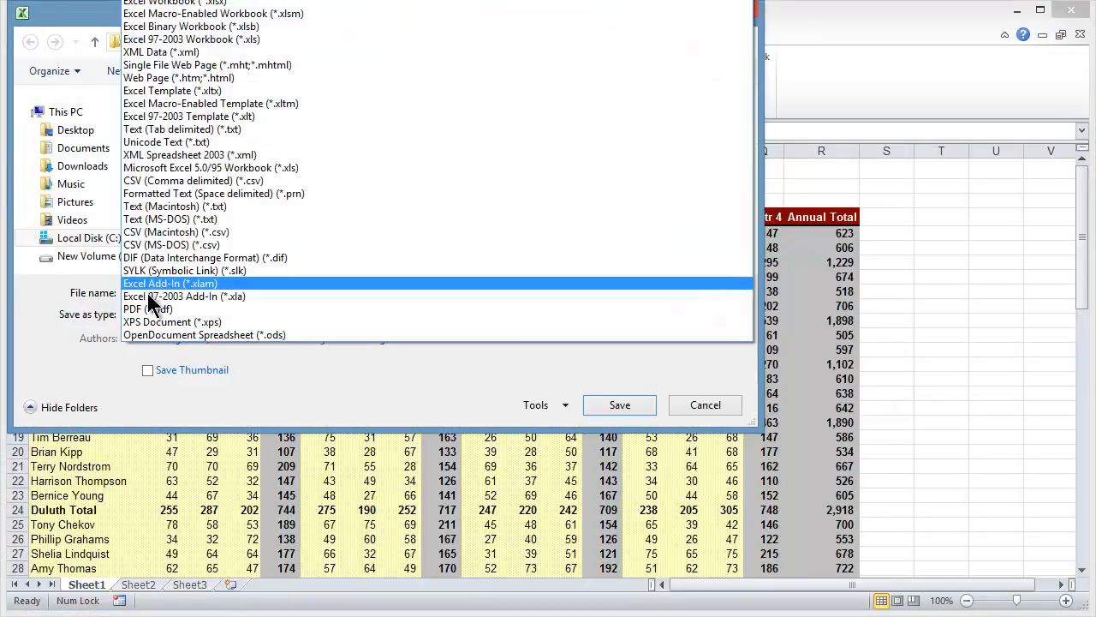
left_click(153, 308)
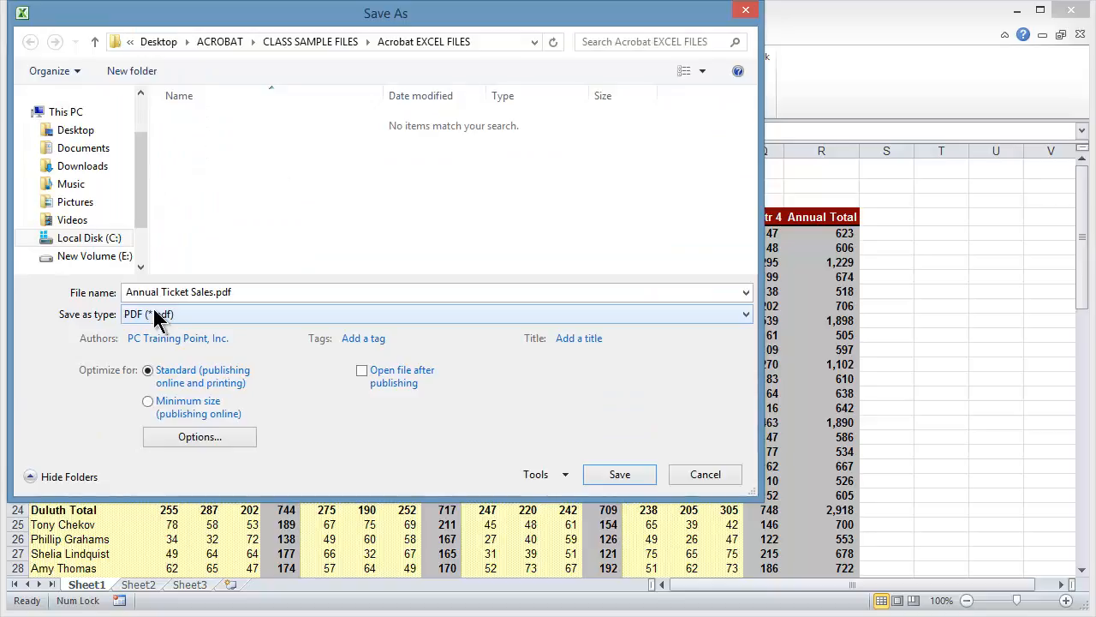
left_click(196, 438)
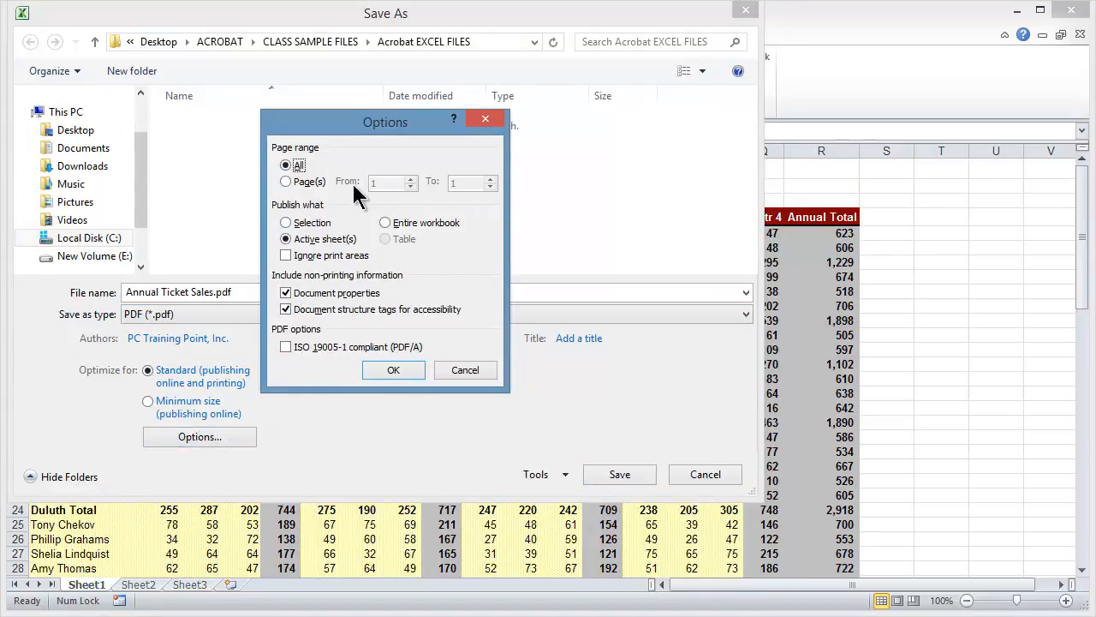
left_click(288, 224)
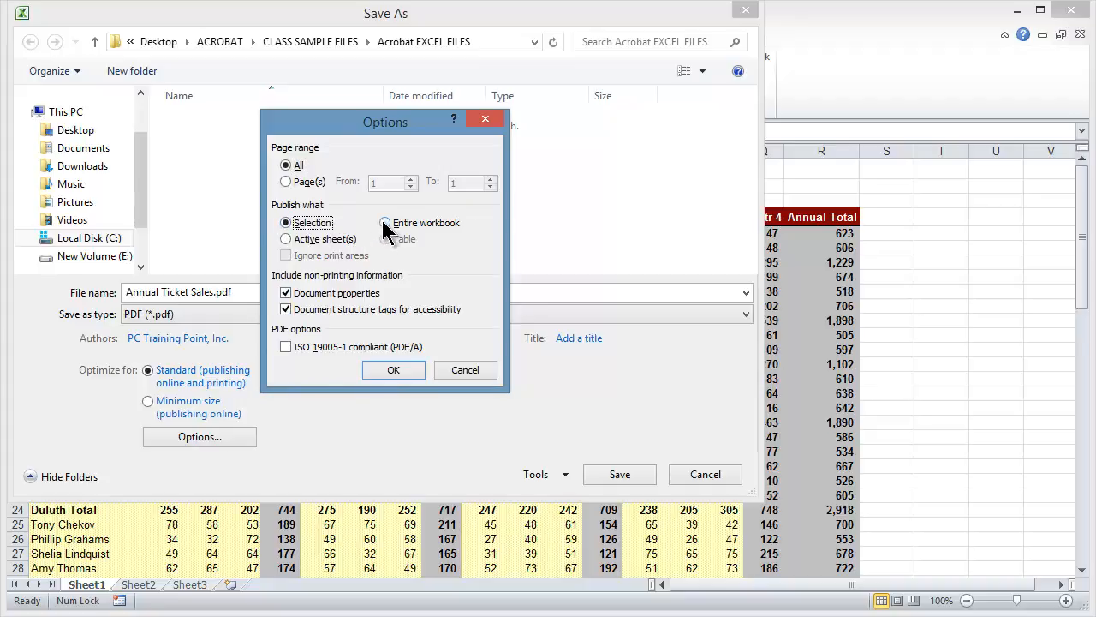
left_click(384, 223)
left_click(288, 238)
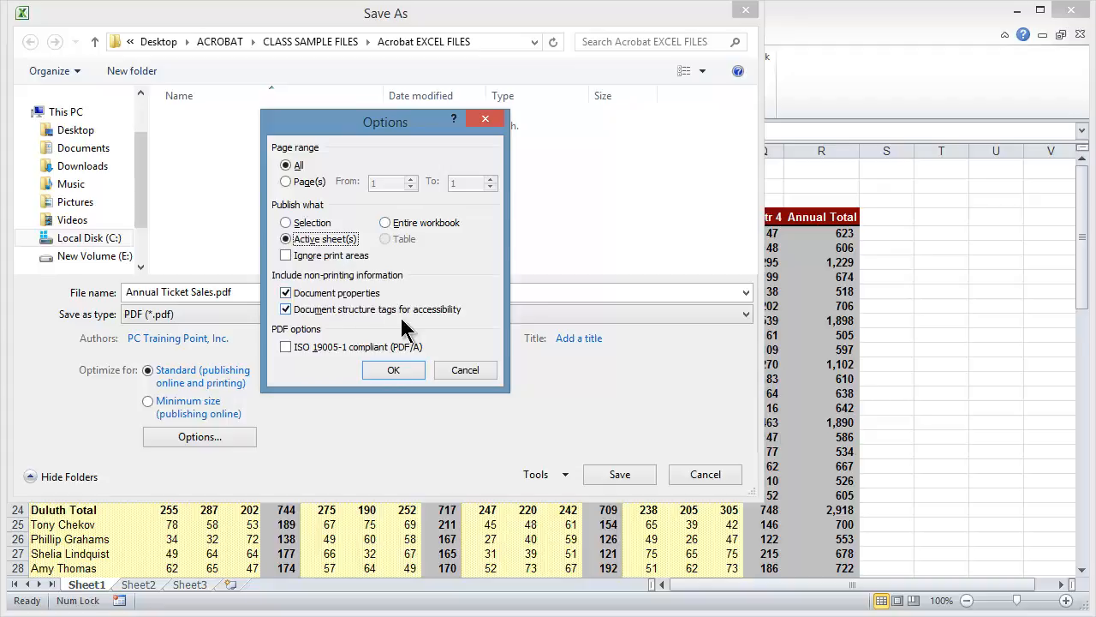
left_click(462, 369)
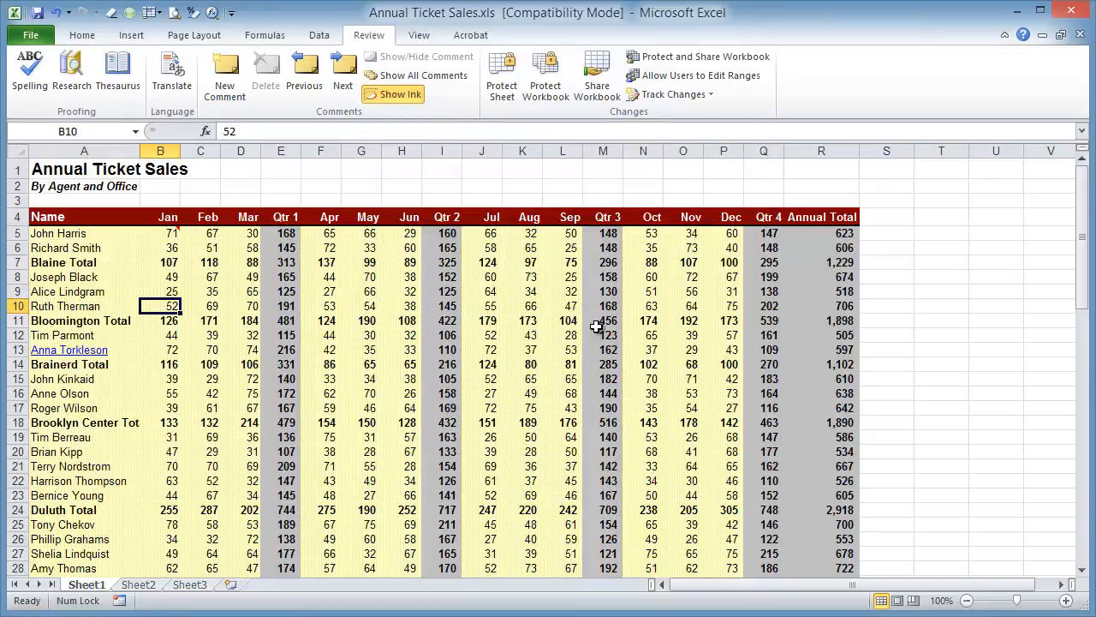
Enable Convert Comments in the Acrobat PDFMaker preferences.
left_click(471, 36)
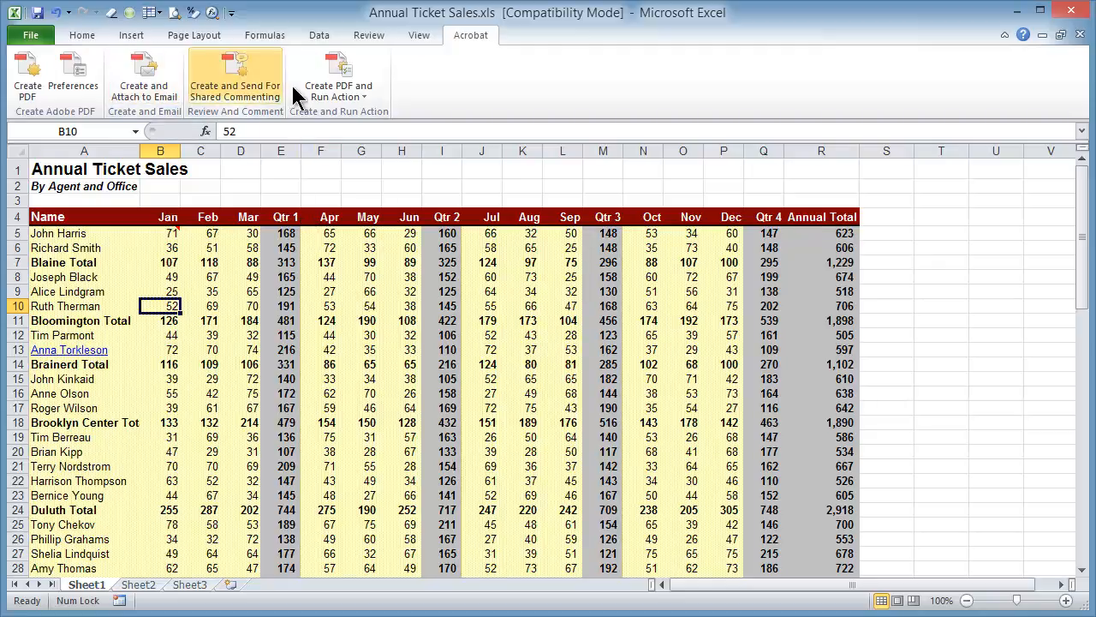
left_click(72, 87)
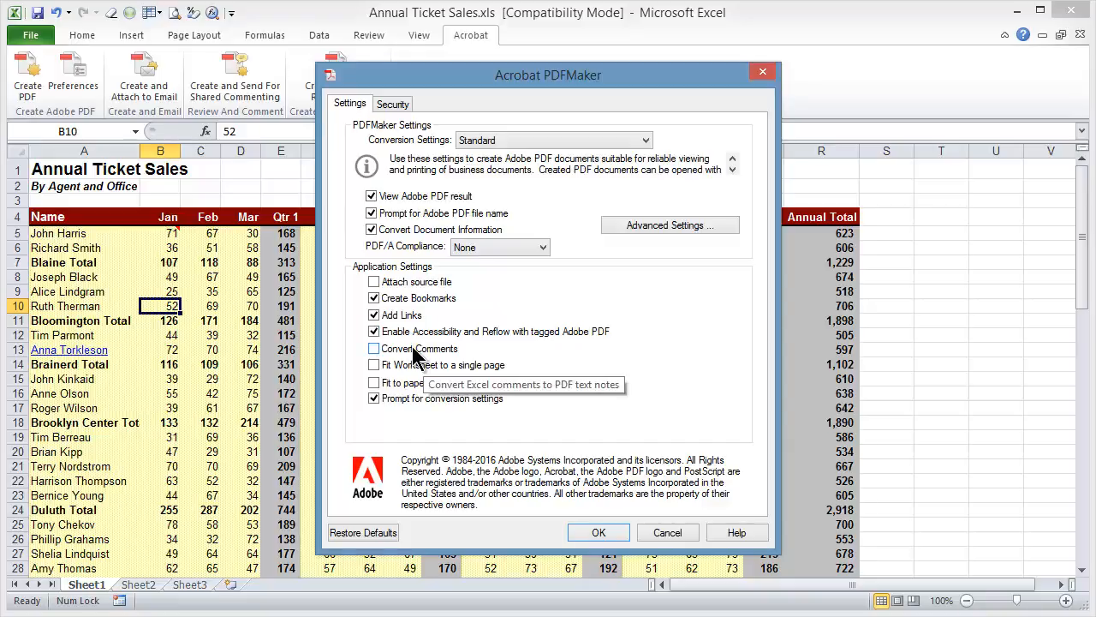
left_click(375, 349)
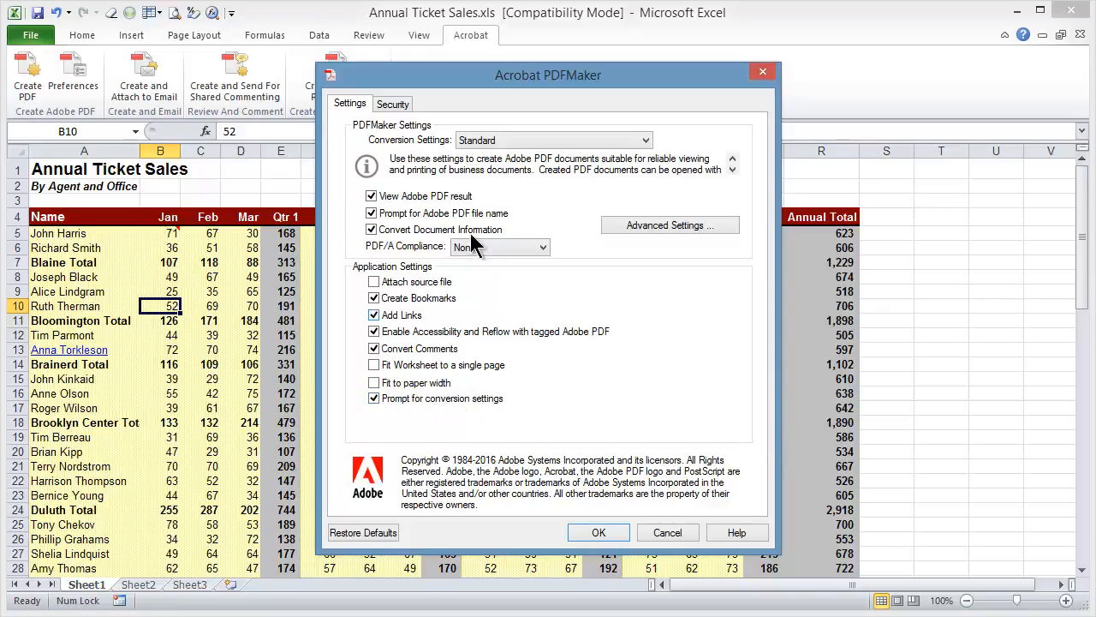
Try the open-password and editing-restriction security options, leave both turned off, and accept the PDFMaker preferences.
left_click(395, 104)
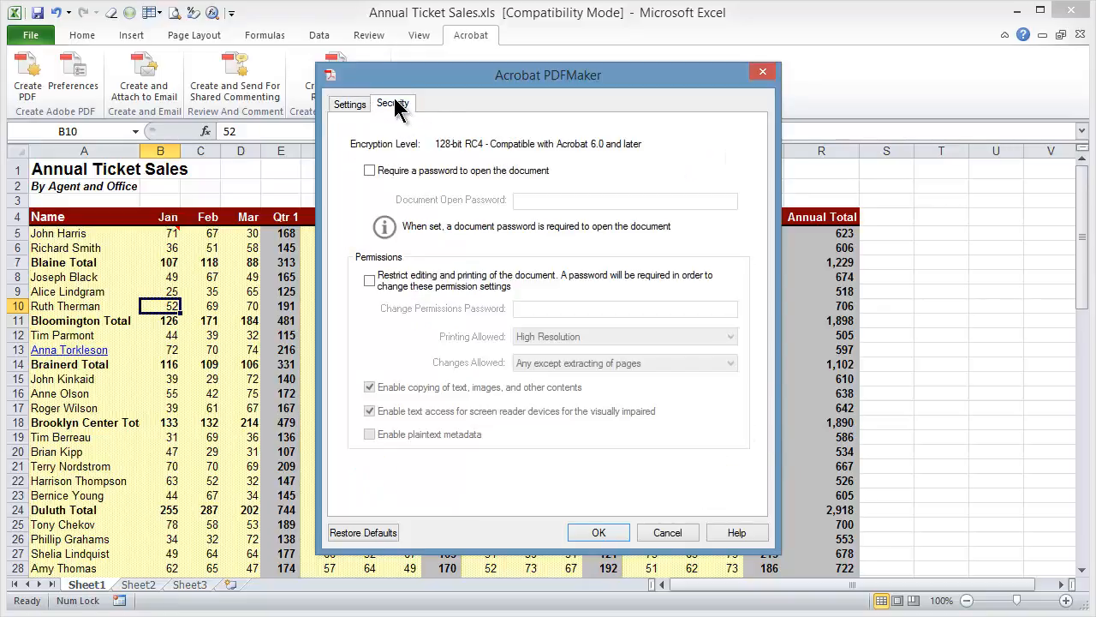
left_click(369, 170)
left_click(369, 170)
left_click(369, 281)
left_click(369, 171)
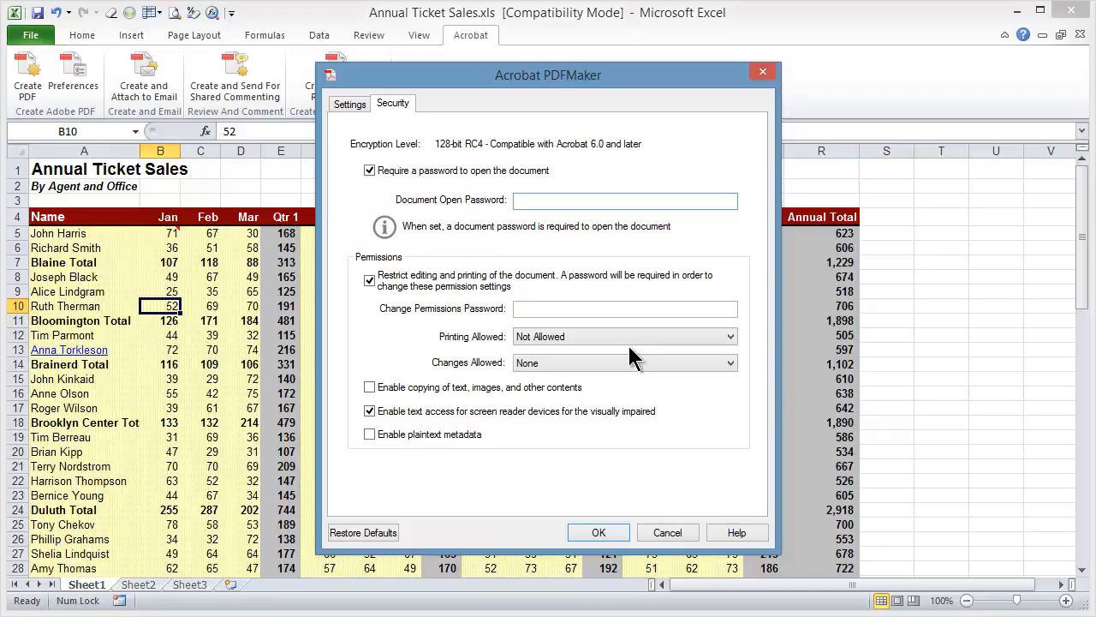
left_click(369, 170)
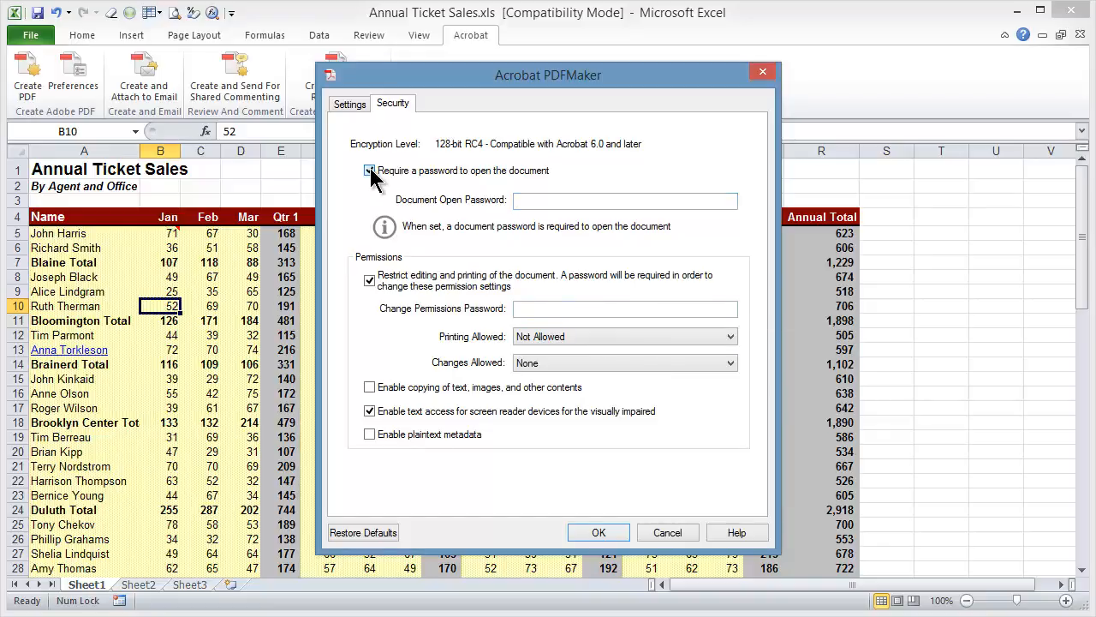
left_click(369, 280)
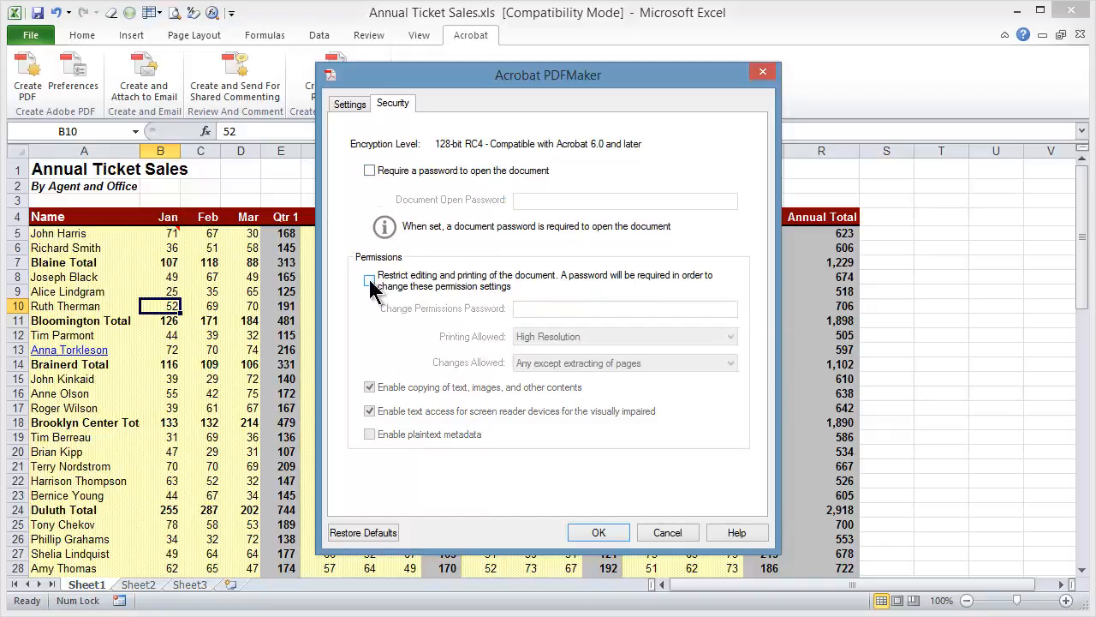
left_click(600, 533)
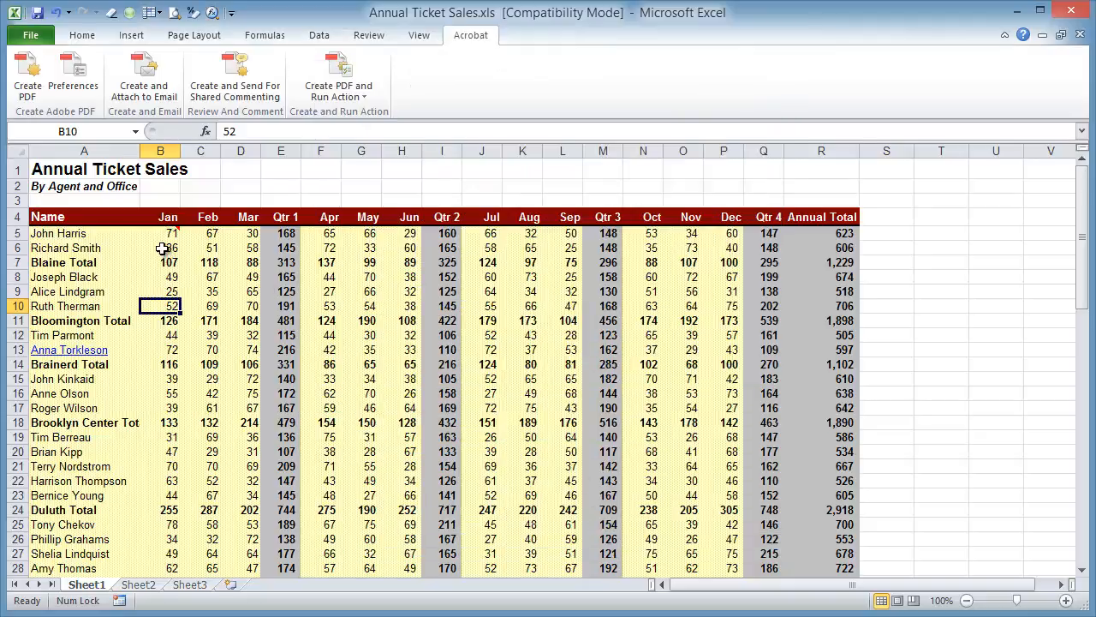
Select the range A4:E14, covering the names and first-quarter figures down to Brainerd Total.
left_click(32, 85)
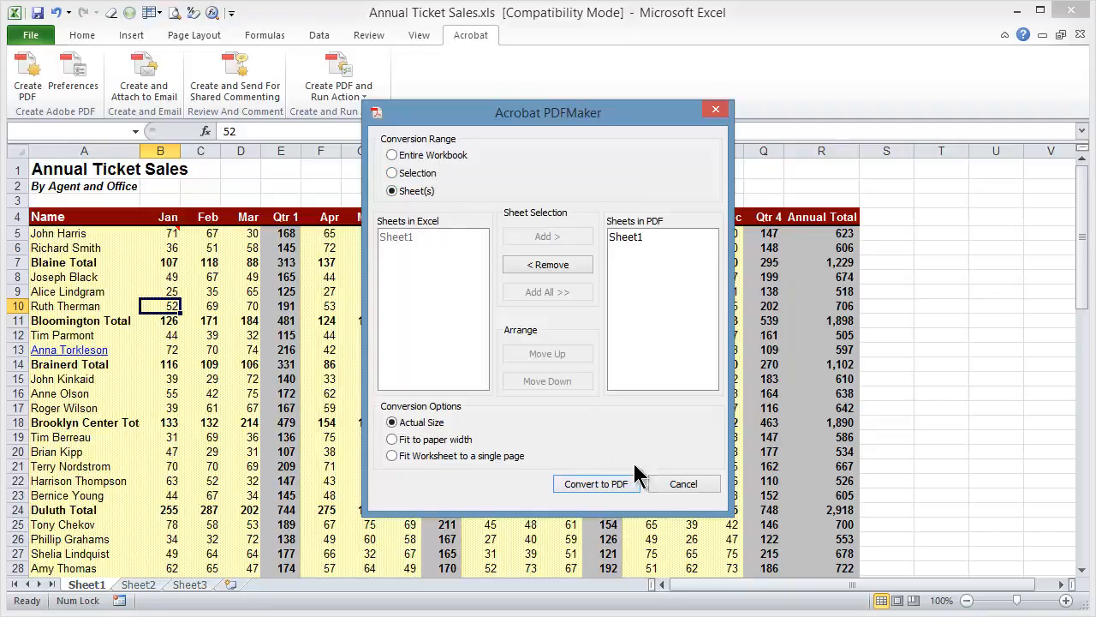
left_click(680, 485)
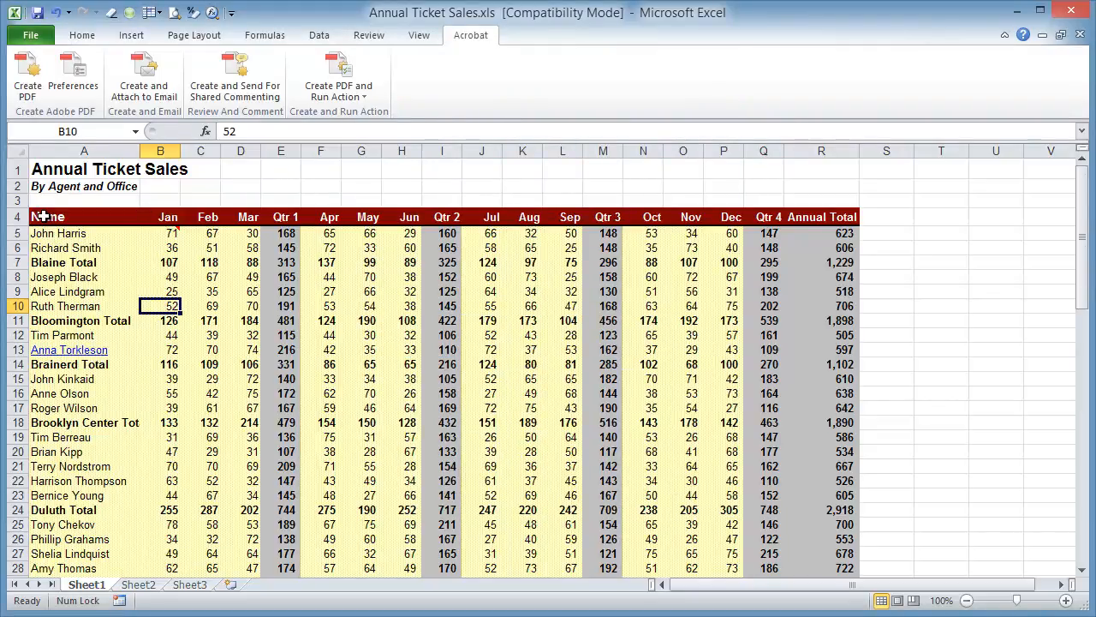
left_click_drag(34, 216, 267, 366)
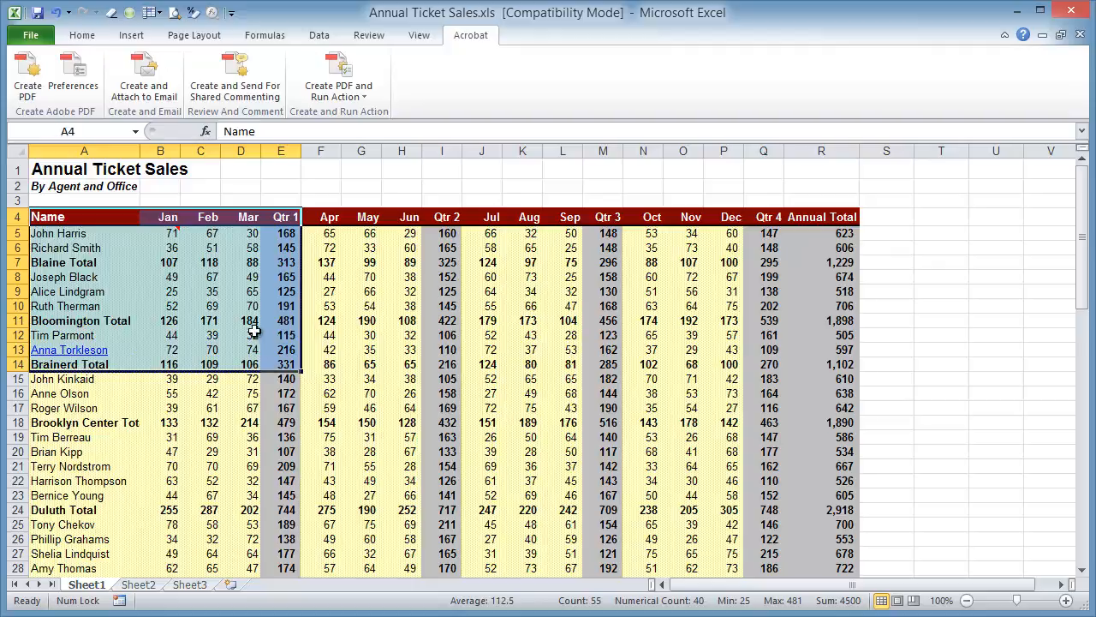
mouse_move(169, 232)
Create an Adobe PDF from the selection only, fitted to paper width, and allow PDFMaker to save the workbook.
left_click(35, 84)
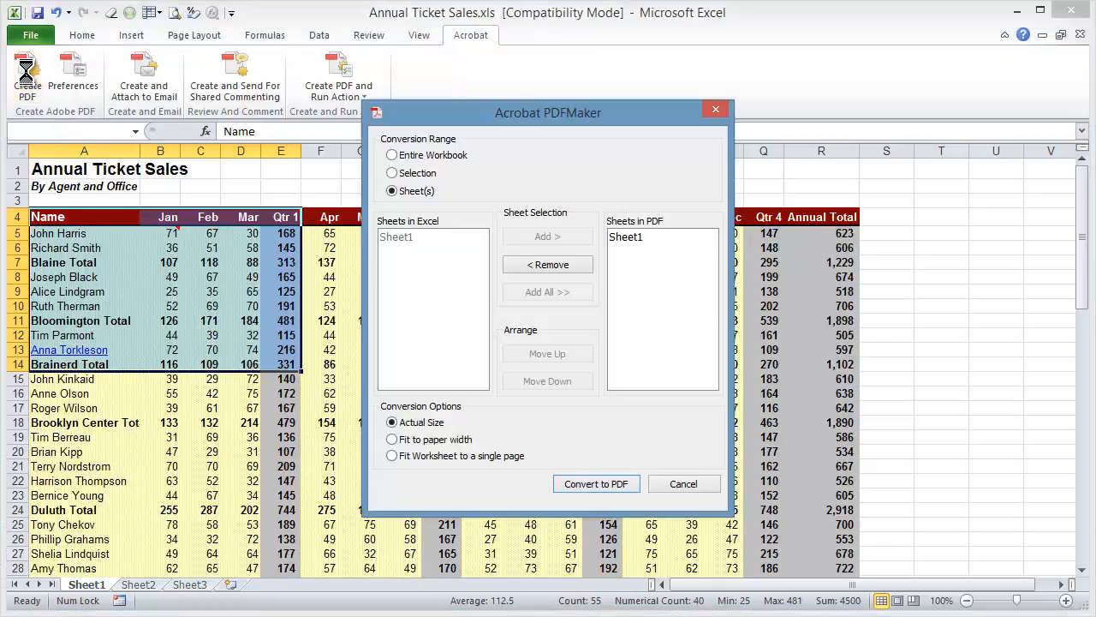
left_click(392, 173)
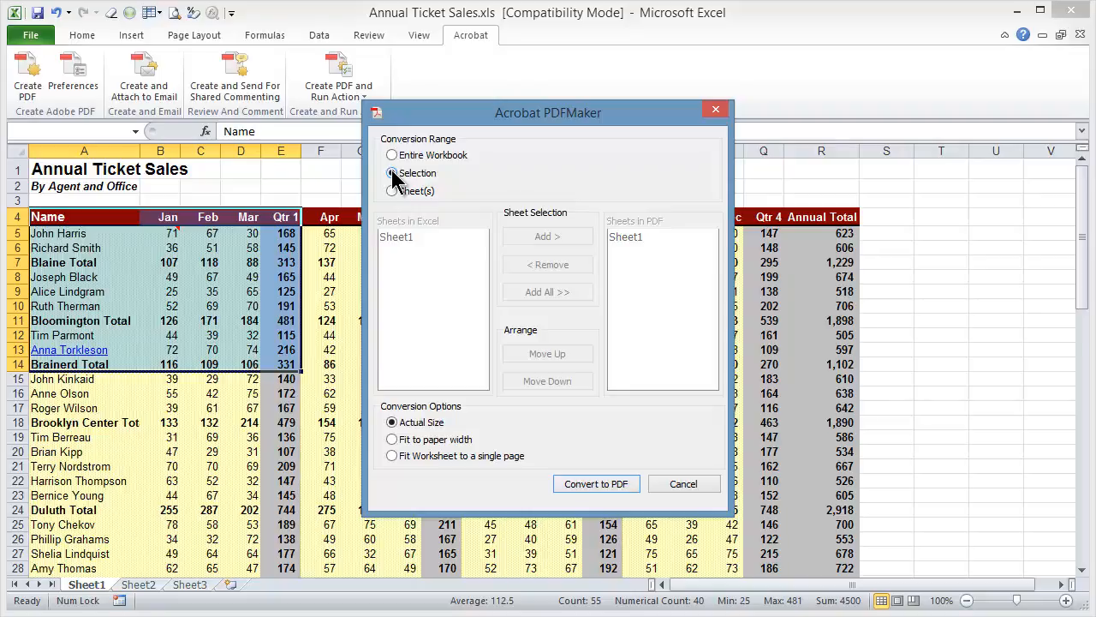
left_click(393, 440)
left_click(589, 485)
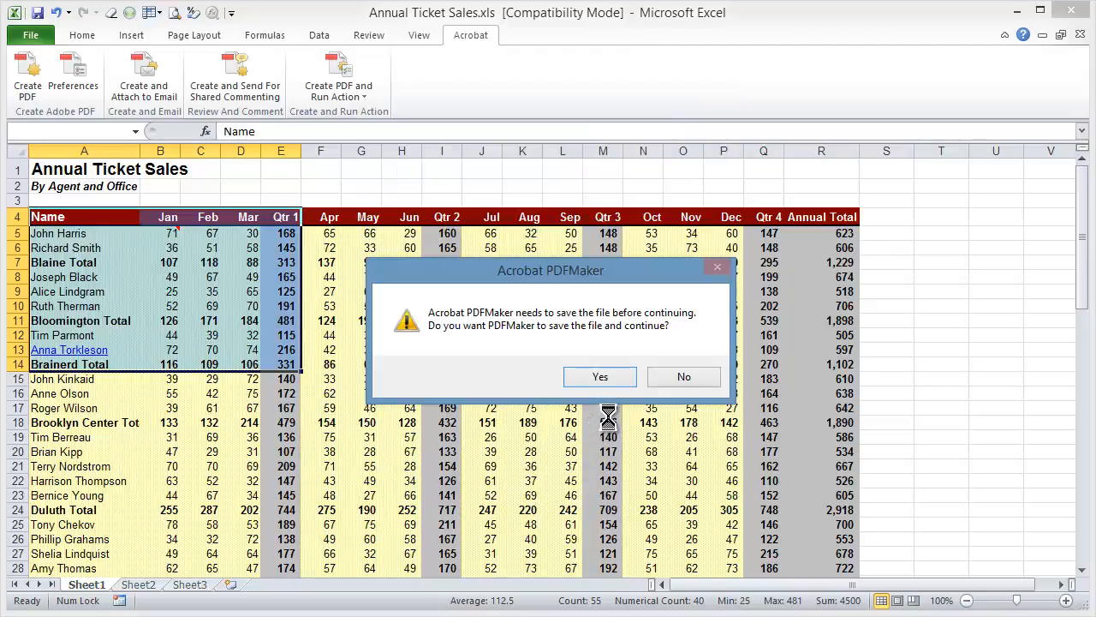
left_click(609, 382)
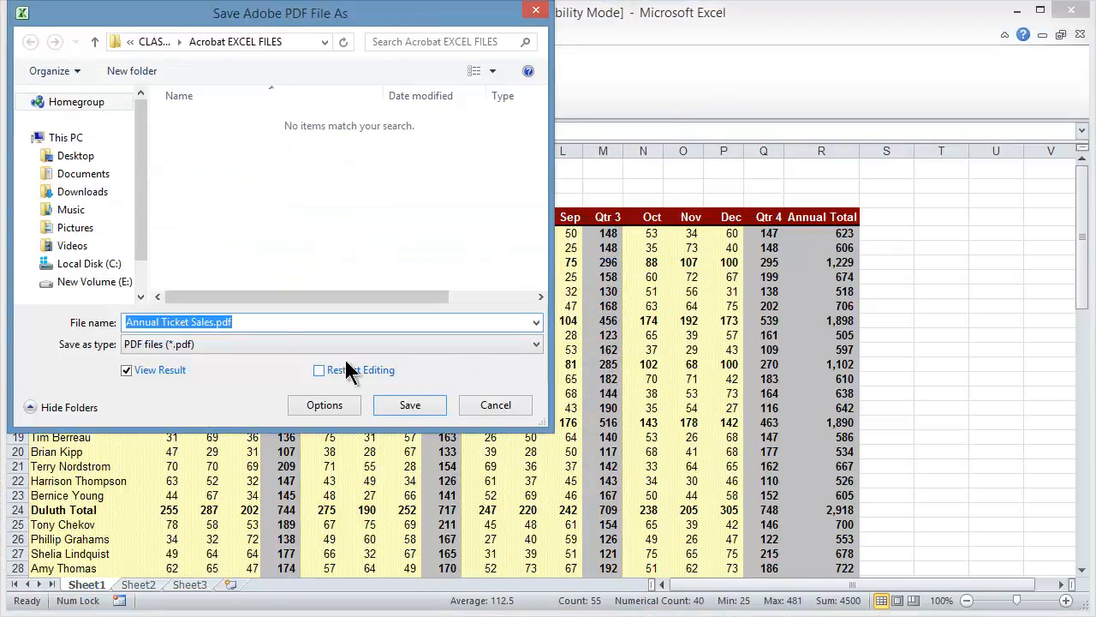
Save the PDF as Annual Ticket Sales.pdf in the CLASS SAMPLE FILES folder, keeping the existing PDF options.
left_click(225, 322)
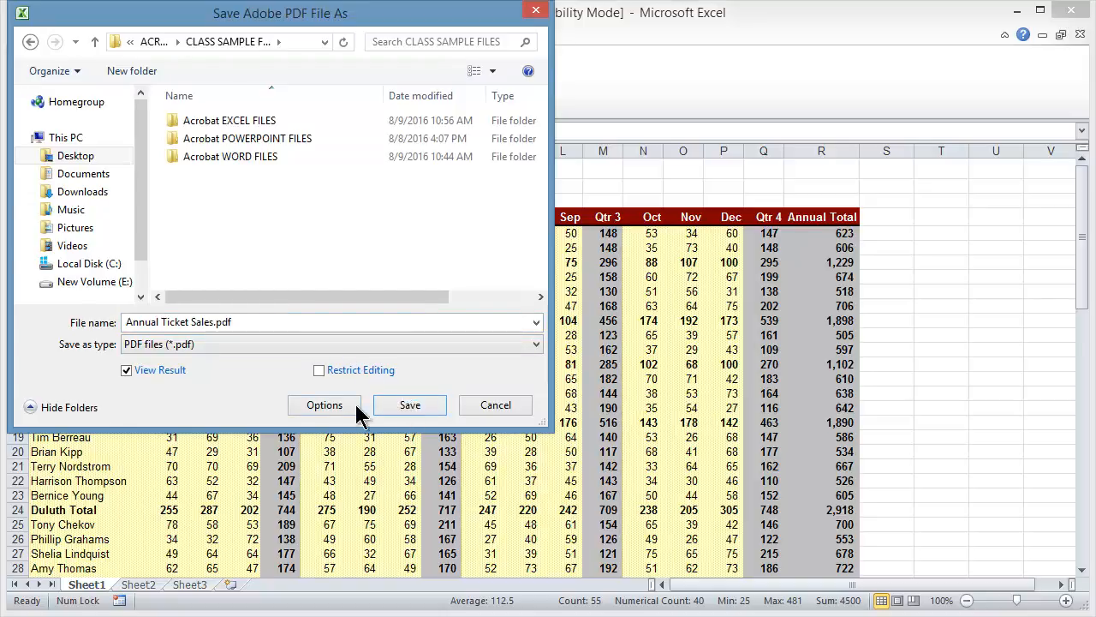
left_click(326, 403)
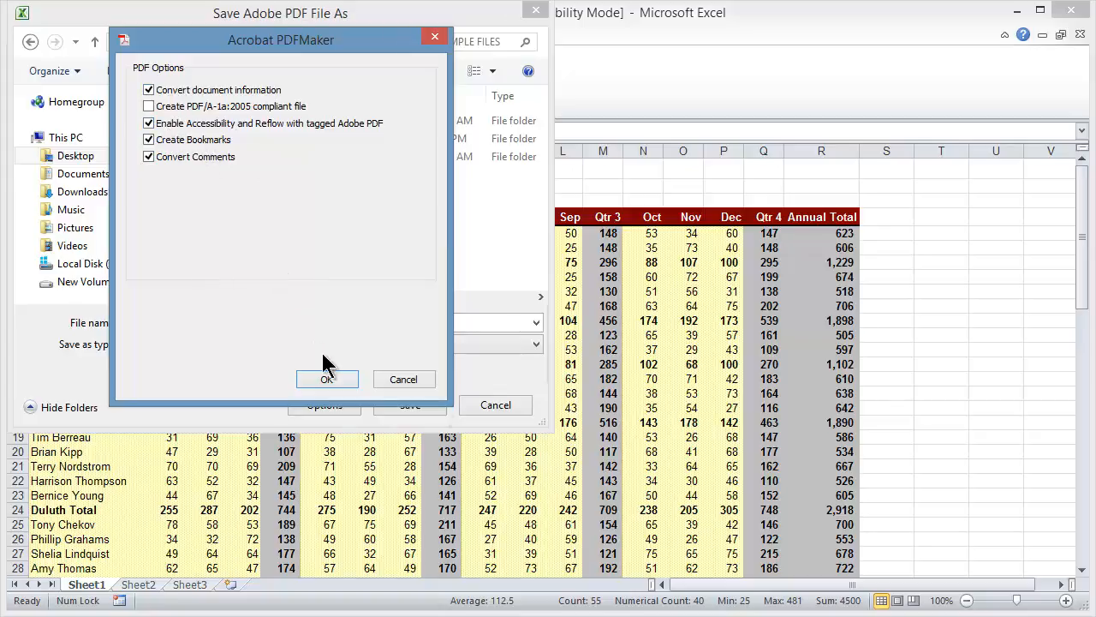
left_click(403, 382)
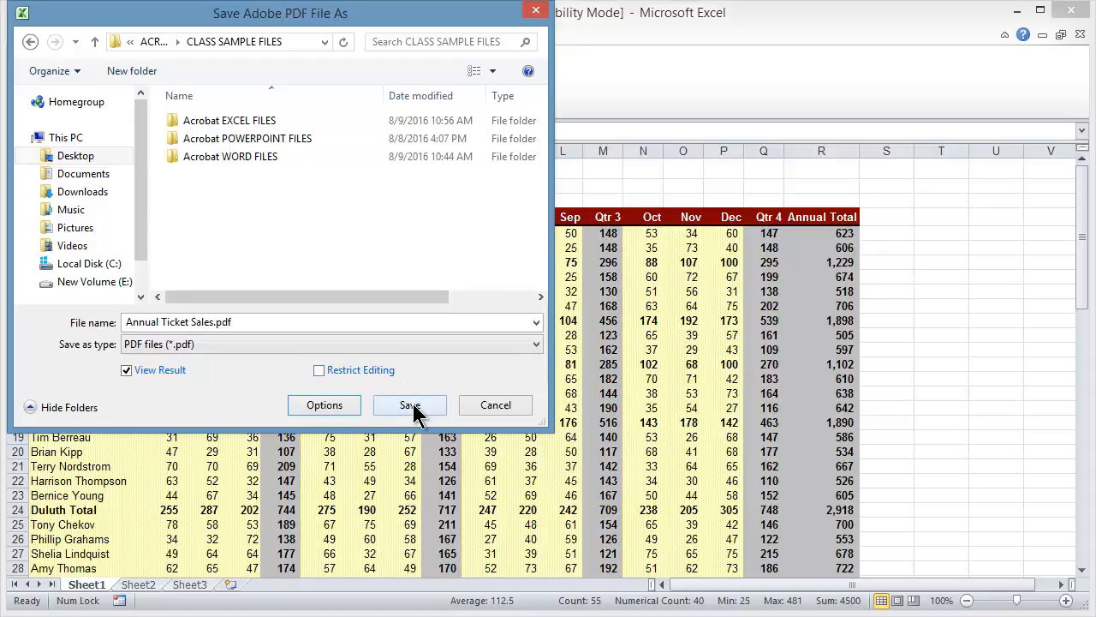
left_click(413, 408)
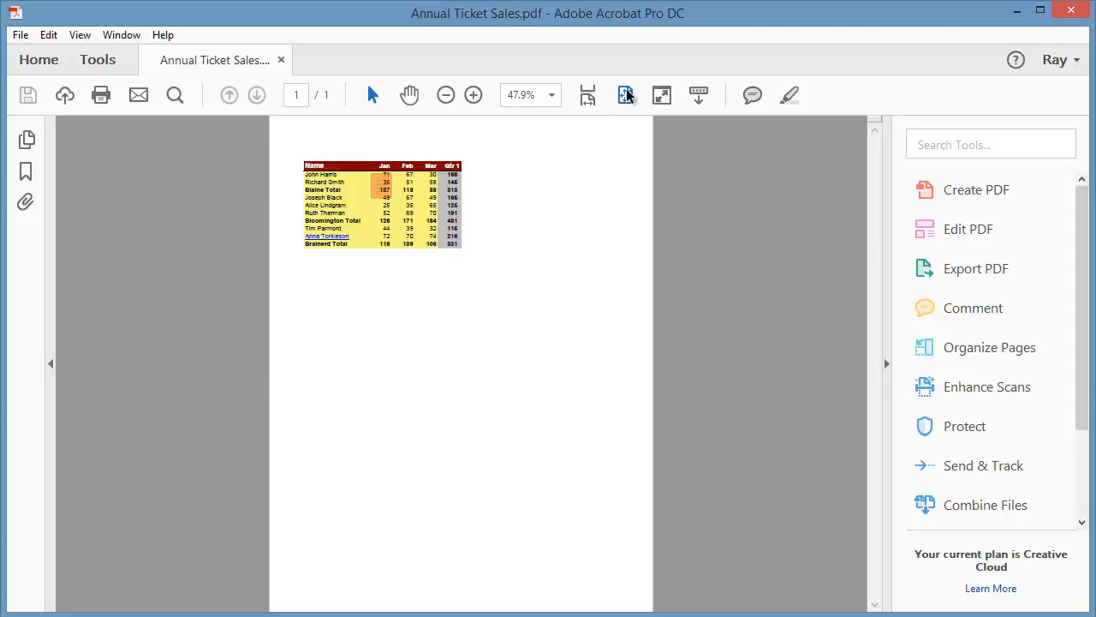
Enlarge the created PDF and read the comment note attached to the first January figure.
left_click(474, 95)
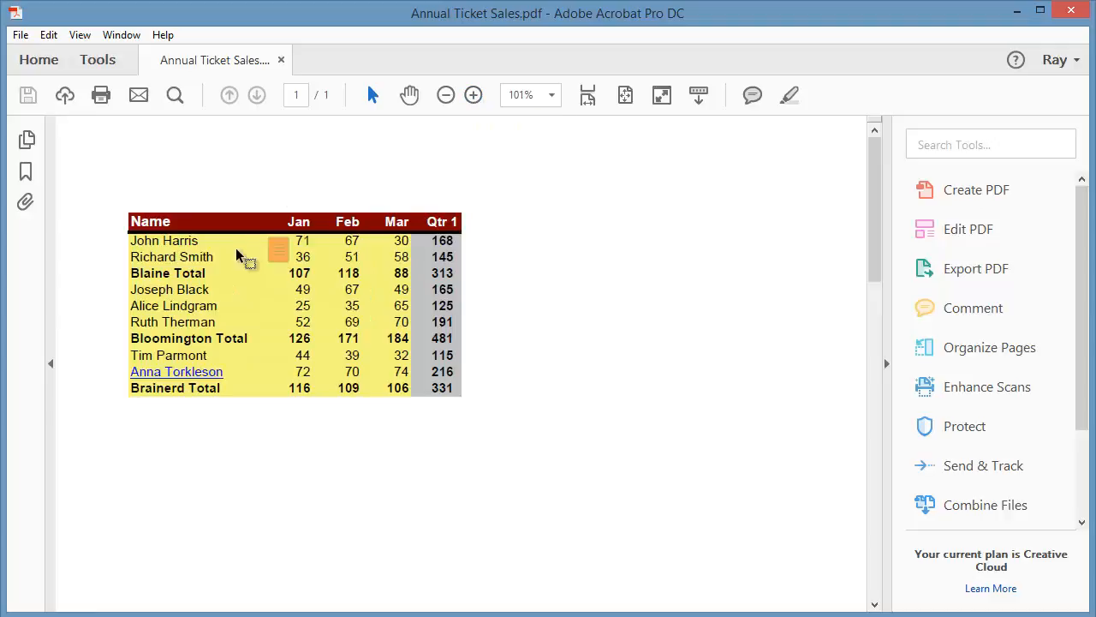
mouse_move(283, 245)
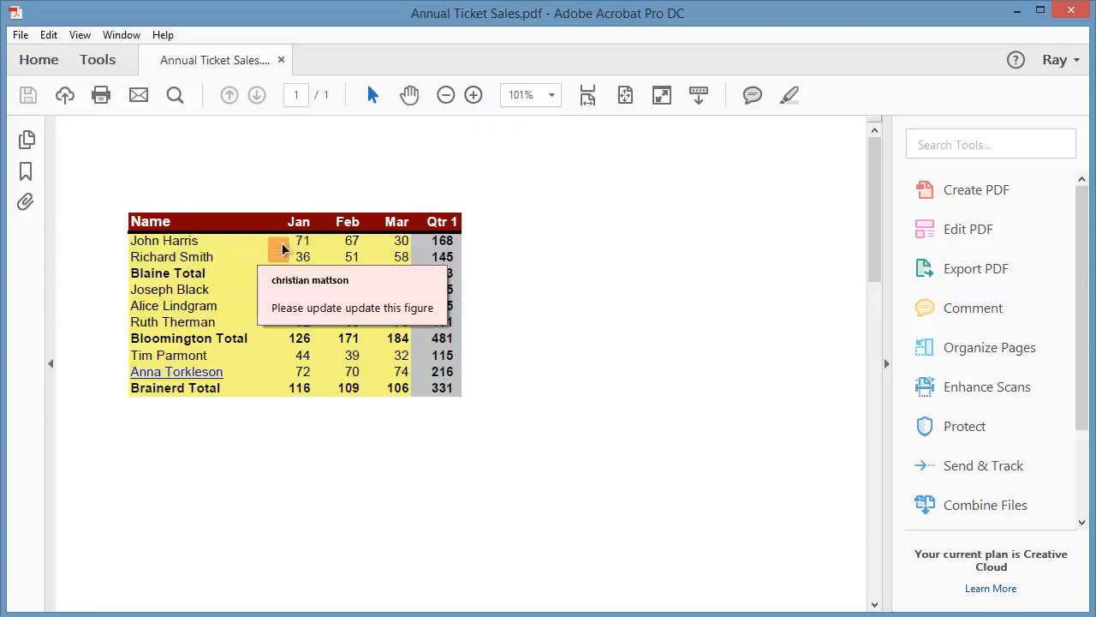